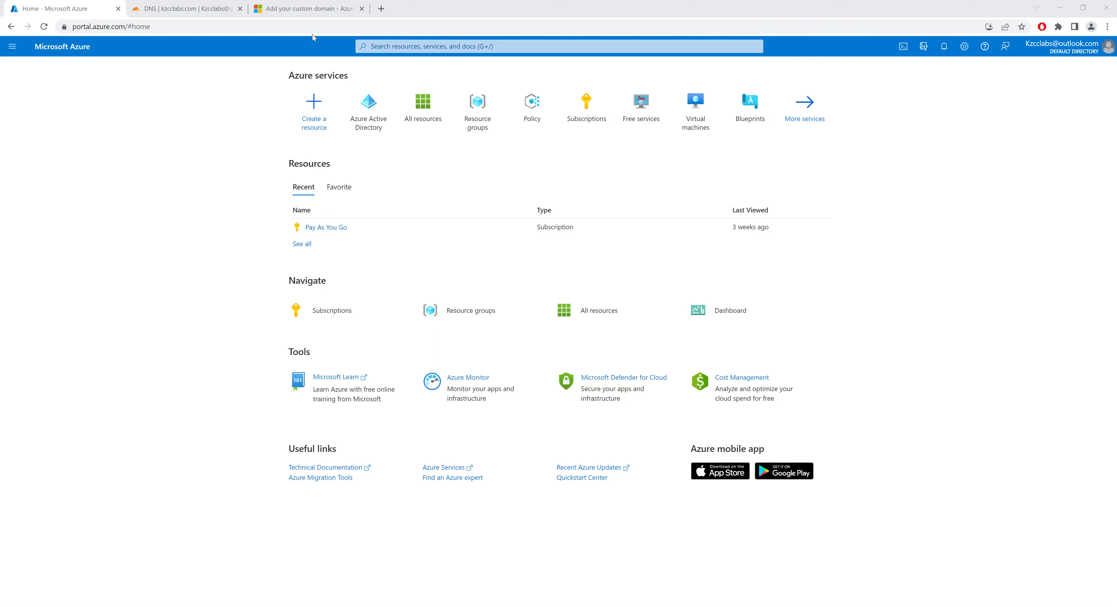
# Open the list of custom domain names in Azure Active Directory
pyautogui.click(291, 9)
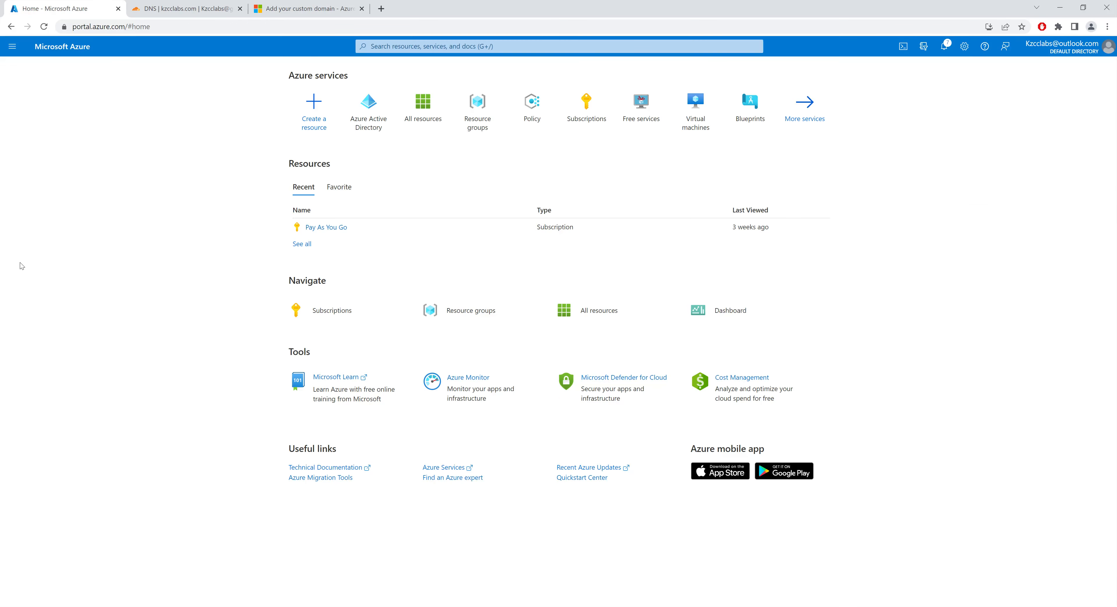
pyautogui.moveTo(370, 114)
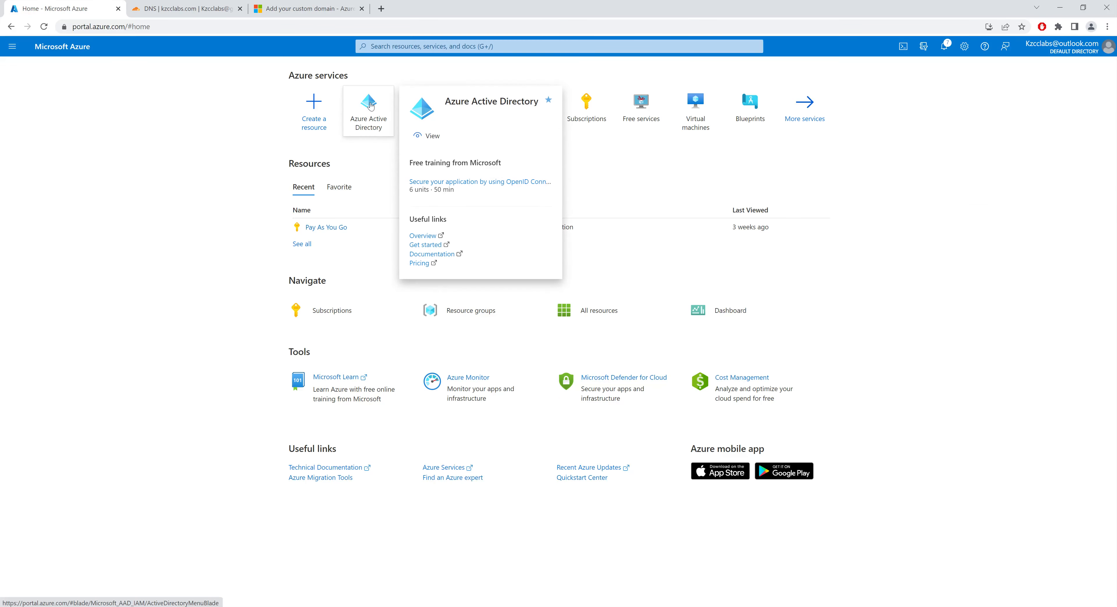
pyautogui.click(377, 114)
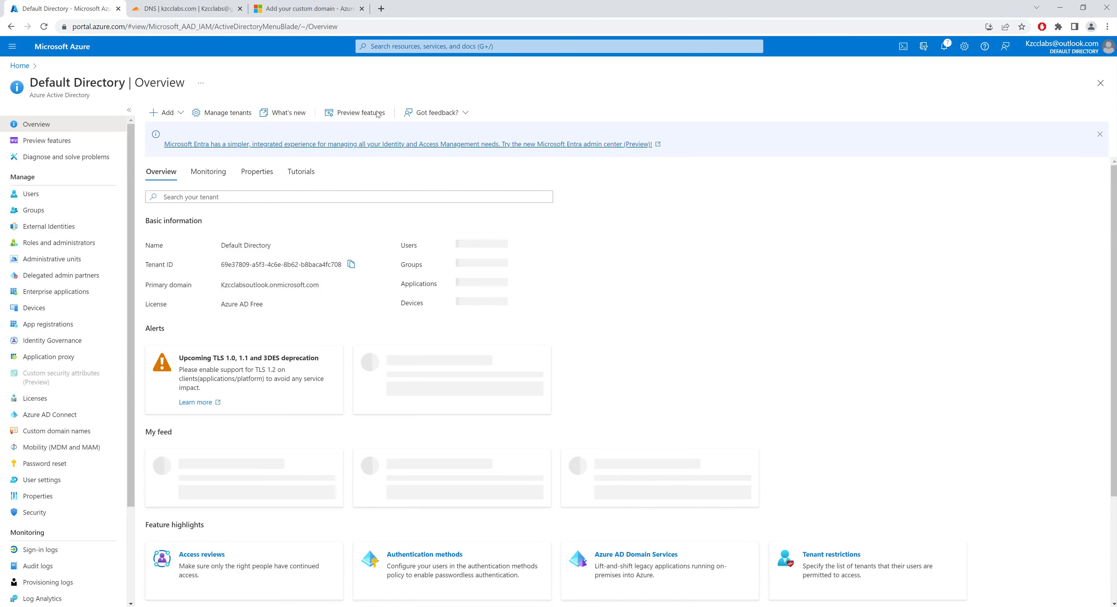
pyautogui.click(87, 435)
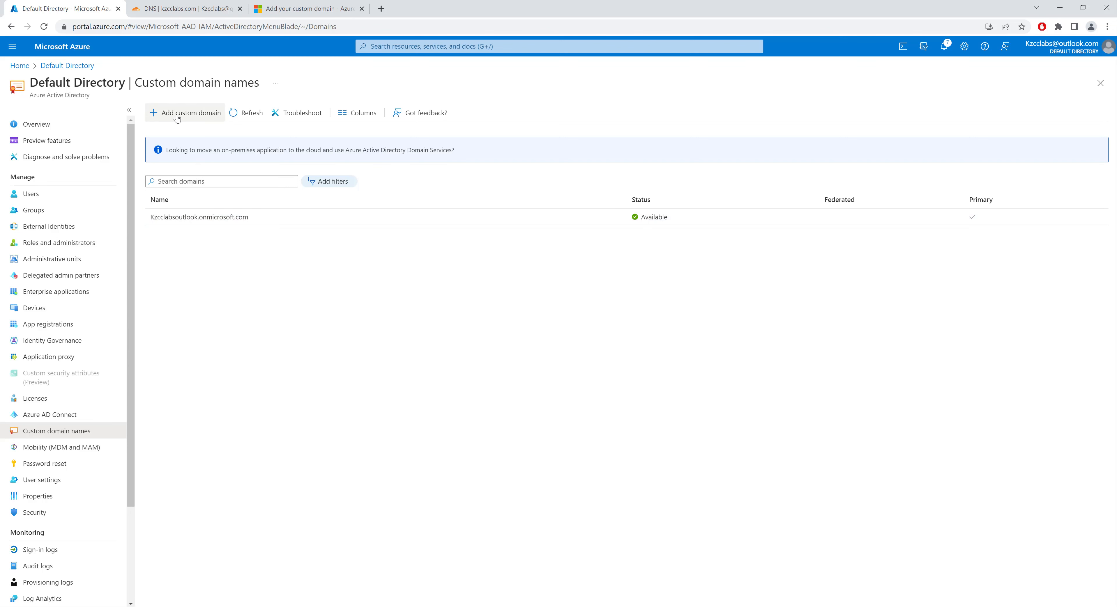
# Add kzcclabs.com as a custom domain name of the directory
pyautogui.click(189, 116)
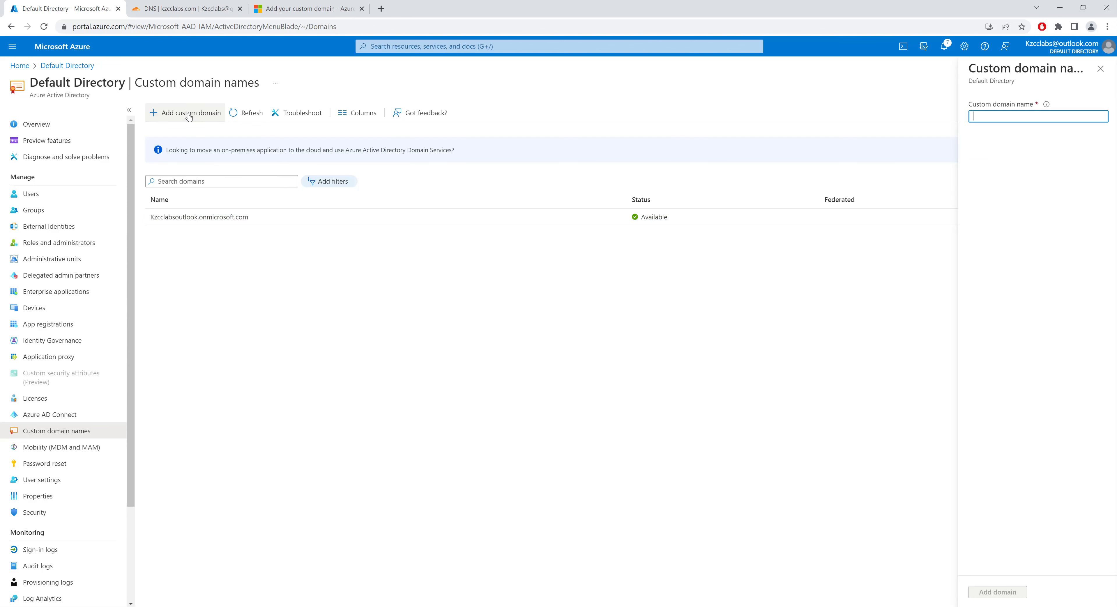
pyautogui.write('k')
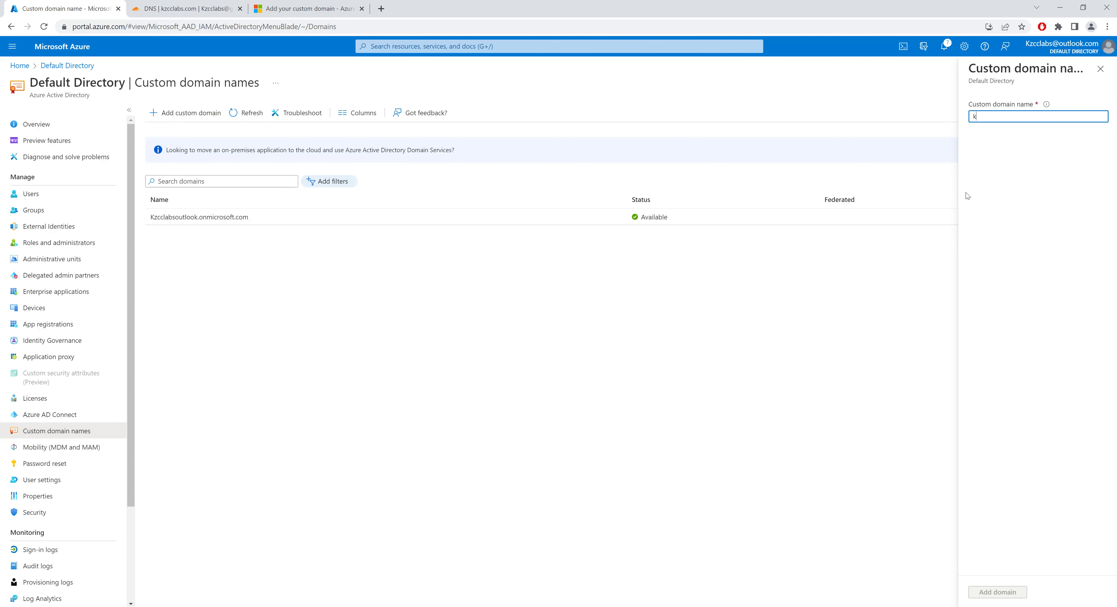
pyautogui.write('zcclabs.com')
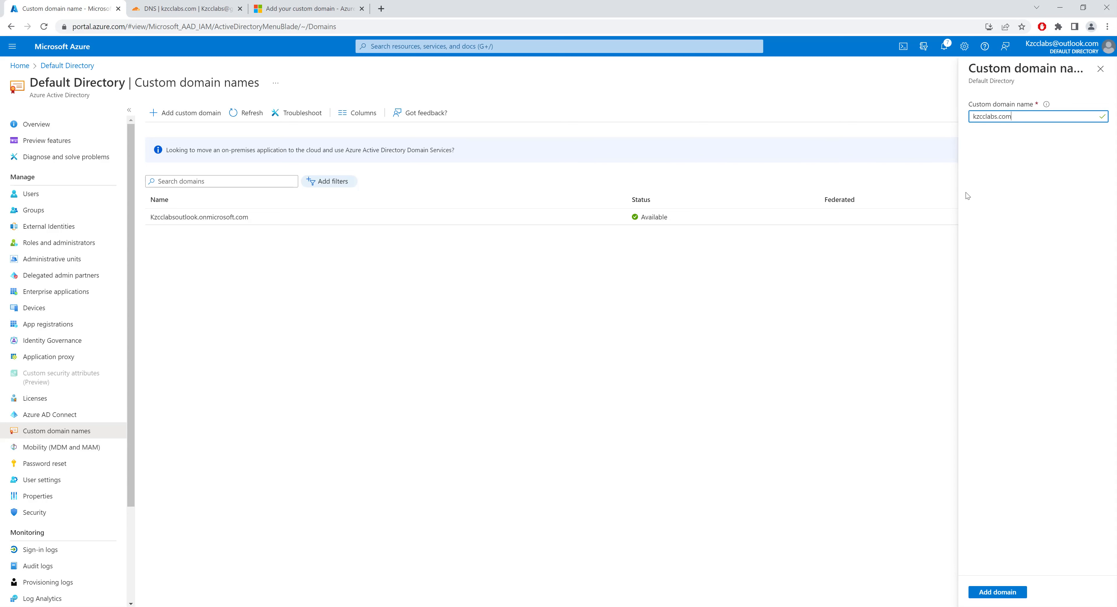
pyautogui.click(1000, 595)
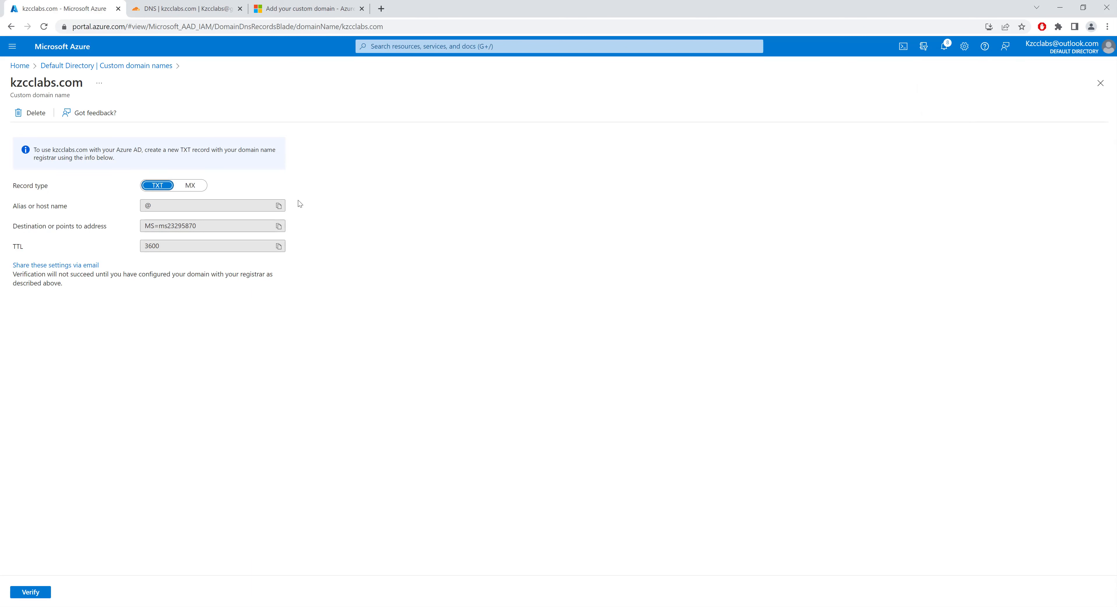
# Switch to Cloudflare and start a new TXT record for kzcclabs.com with the name @
pyautogui.click(278, 226)
pyautogui.click(186, 8)
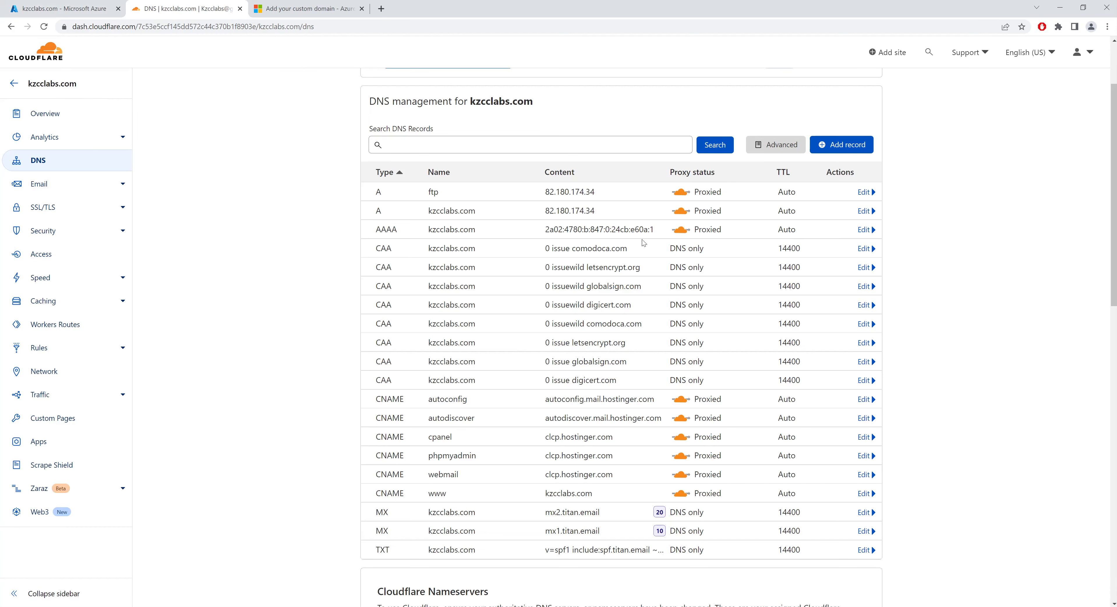
pyautogui.click(863, 146)
pyautogui.click(404, 205)
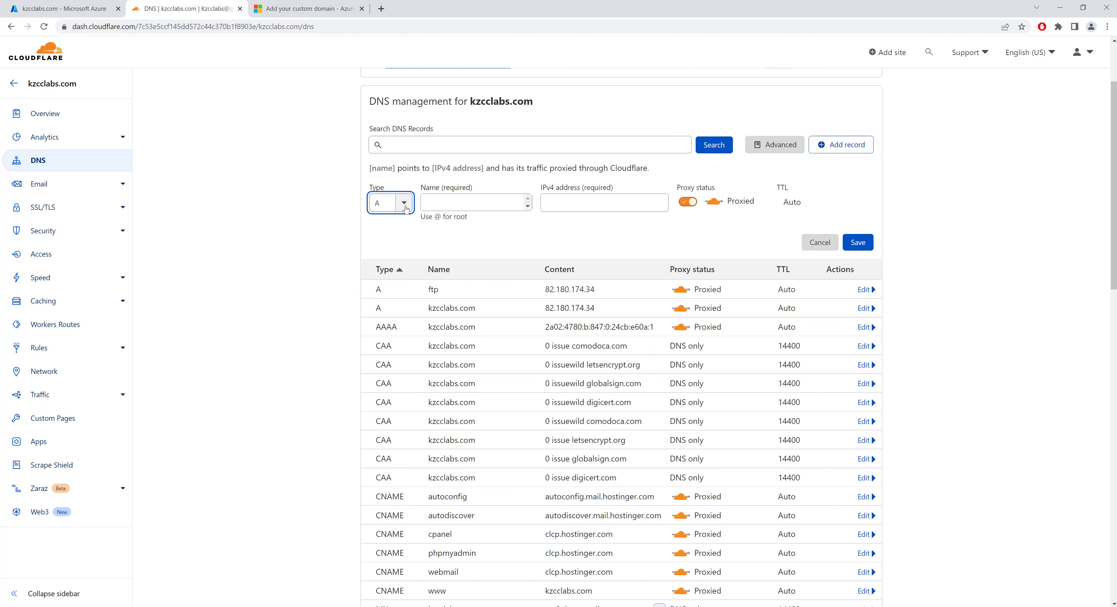
pyautogui.click(404, 204)
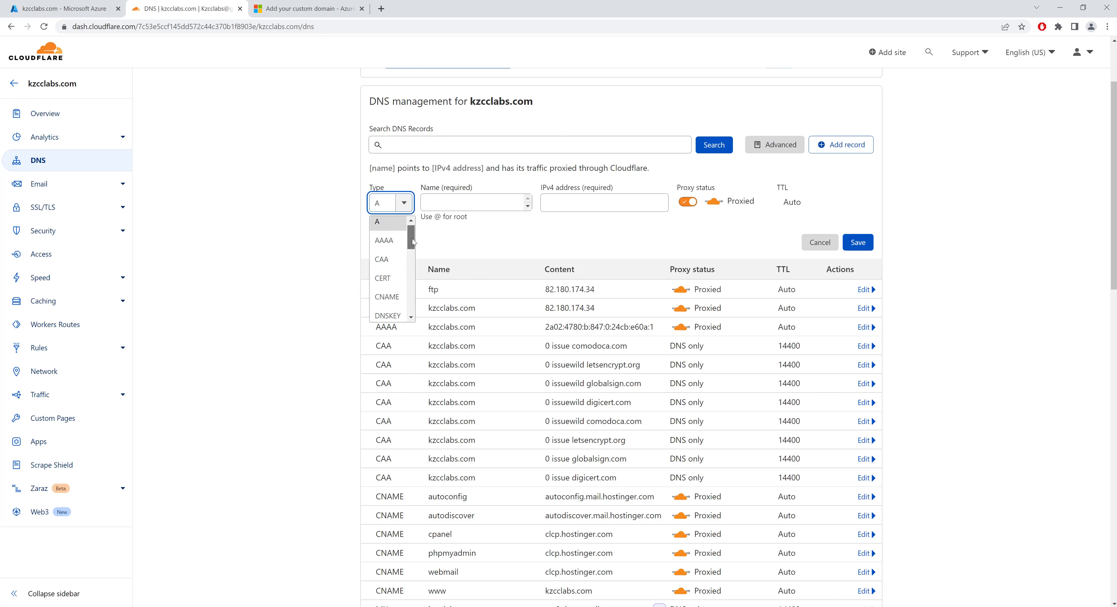
pyautogui.scroll(-5, 394, 306)
pyautogui.click(384, 294)
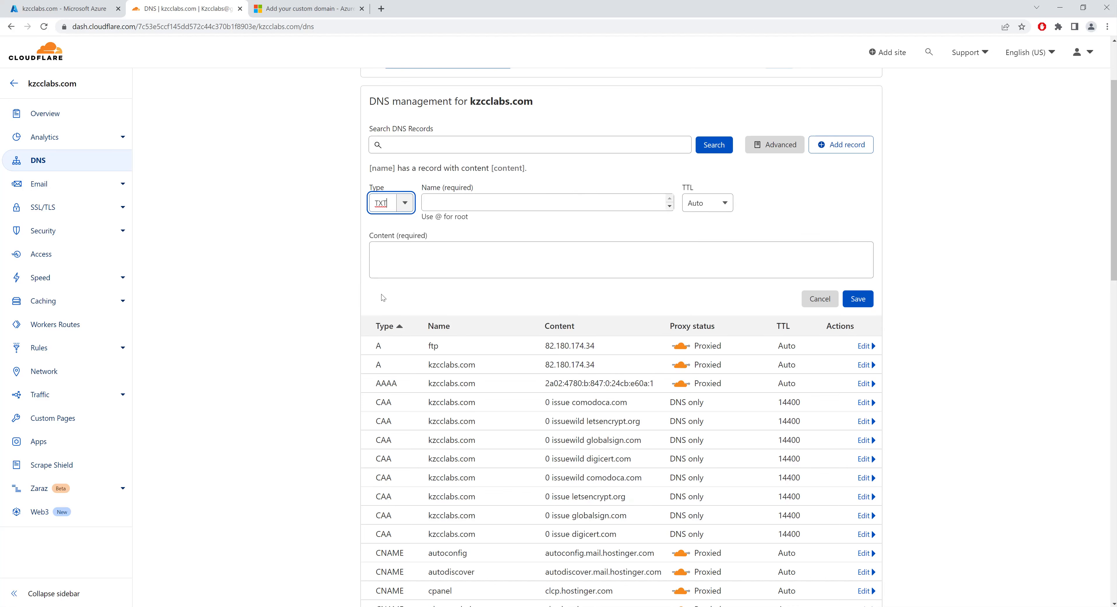
pyautogui.click(458, 204)
pyautogui.write('@')
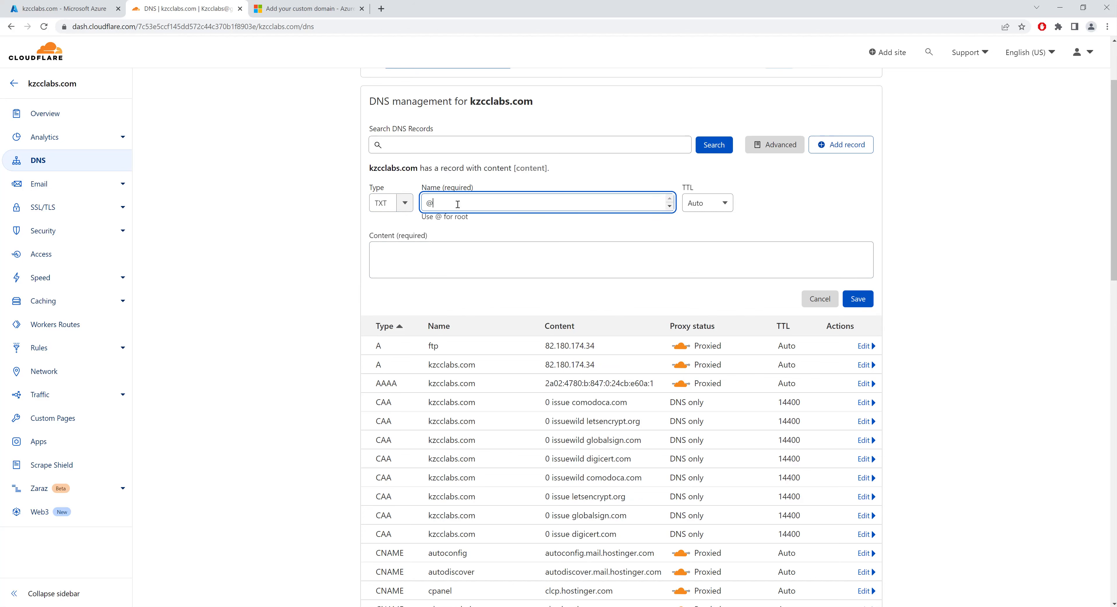
# Copy Azure's destination verification value into the new TXT record's content in Cloudflare and save the record
pyautogui.click(70, 14)
pyautogui.click(279, 226)
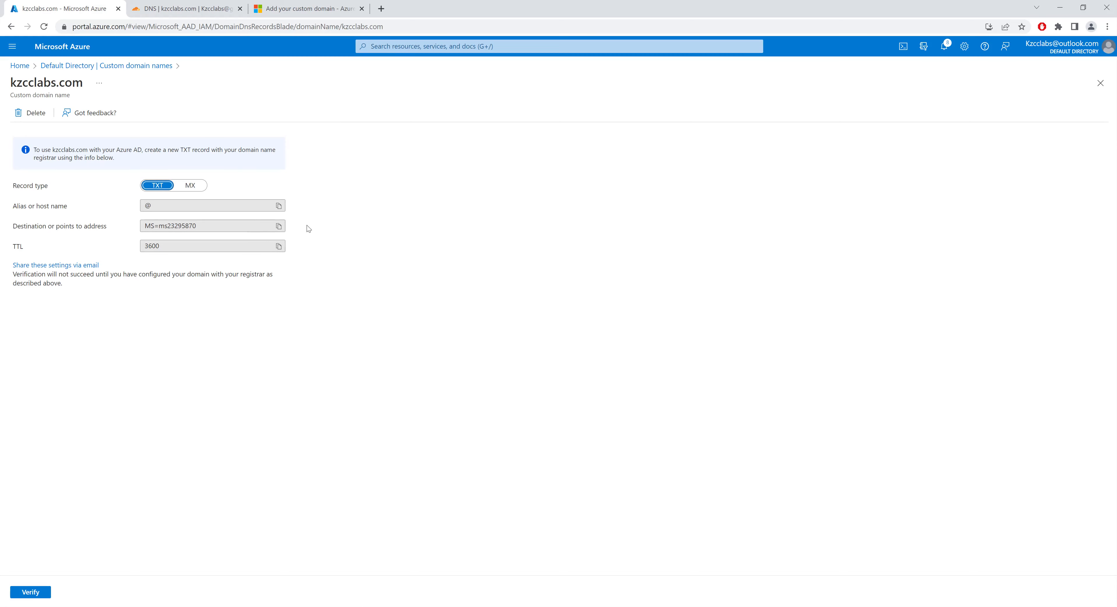
pyautogui.click(278, 226)
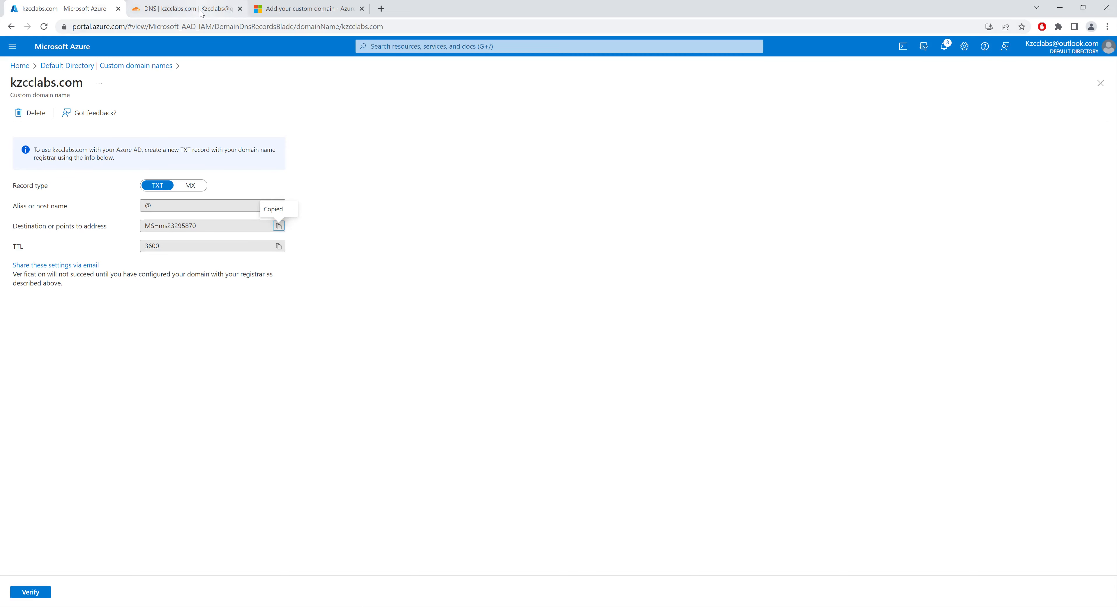
pyautogui.click(186, 9)
pyautogui.click(446, 270)
pyautogui.hotkey('ctrl', 'v')
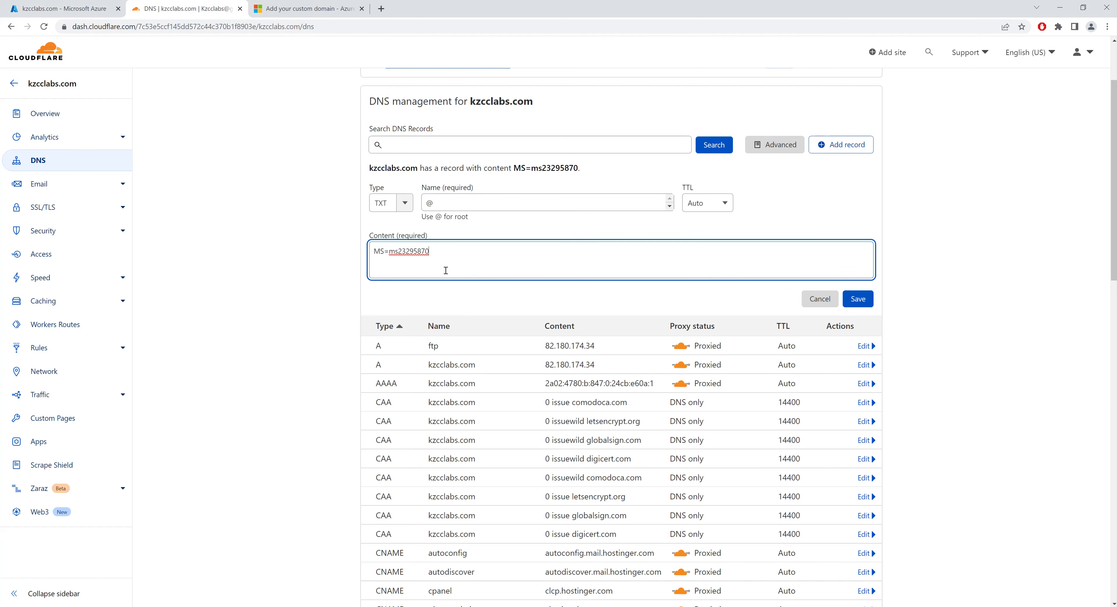
pyautogui.click(858, 300)
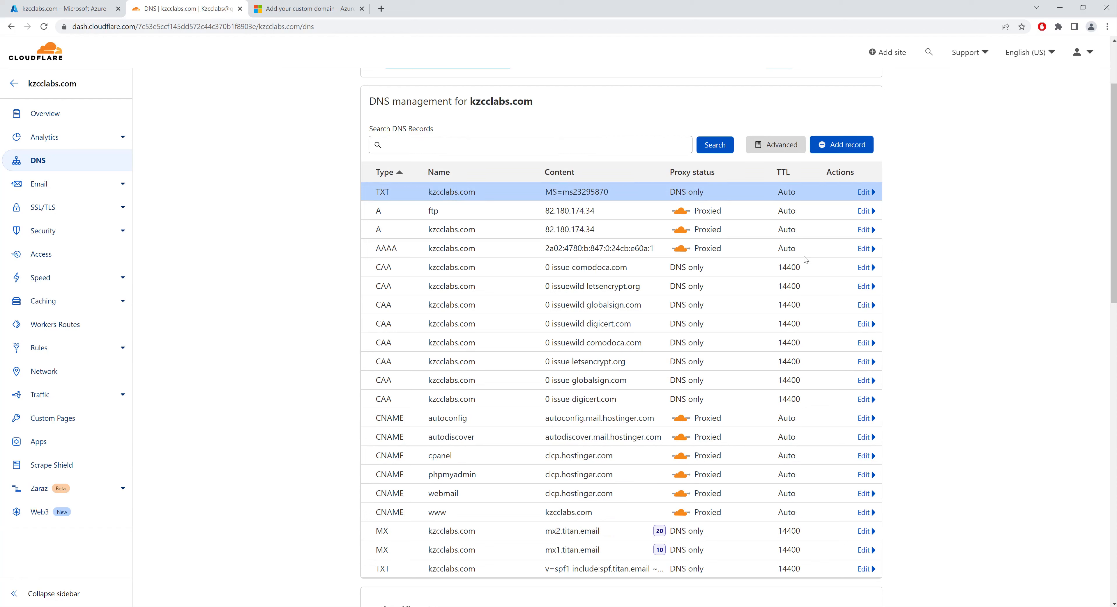
# Switch back to Azure, verify kzcclabs.com and make it the primary domain
pyautogui.click(86, 13)
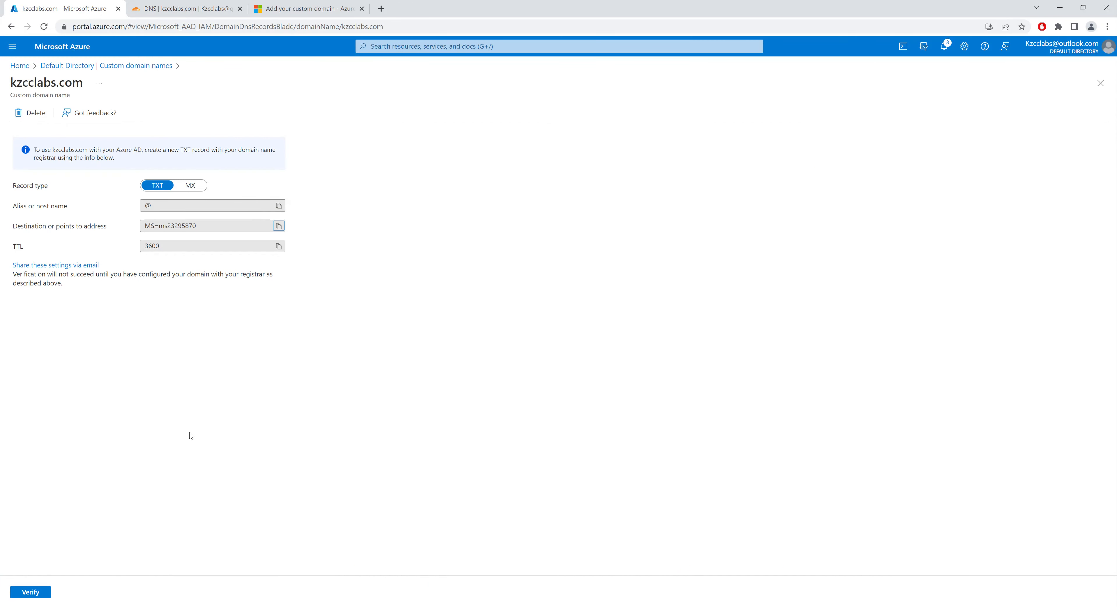
pyautogui.click(31, 594)
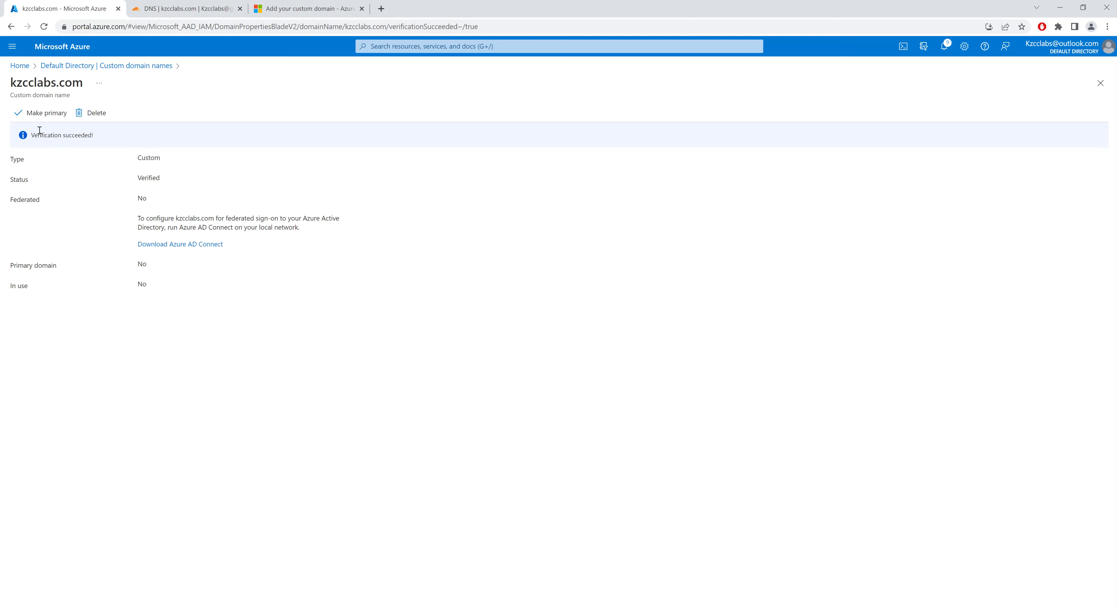
pyautogui.click(37, 113)
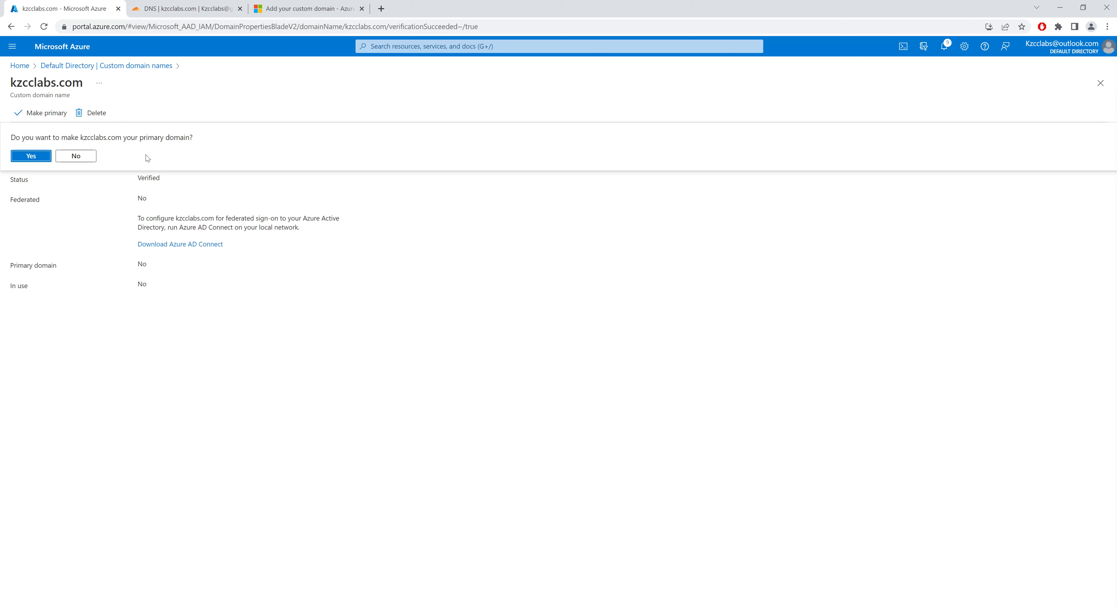
pyautogui.click(28, 158)
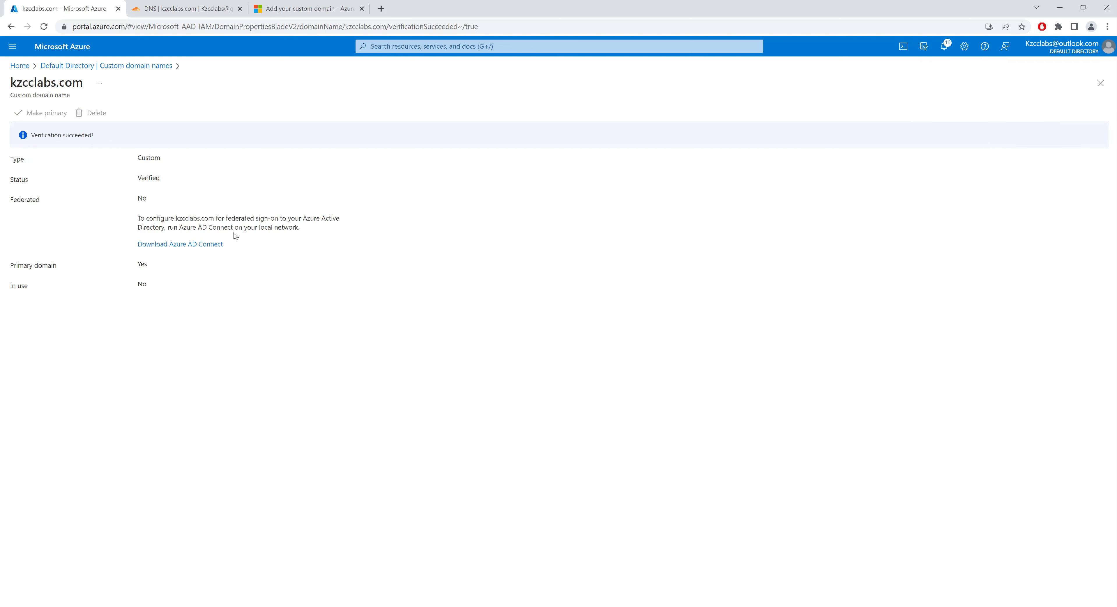
pyautogui.click(1100, 83)
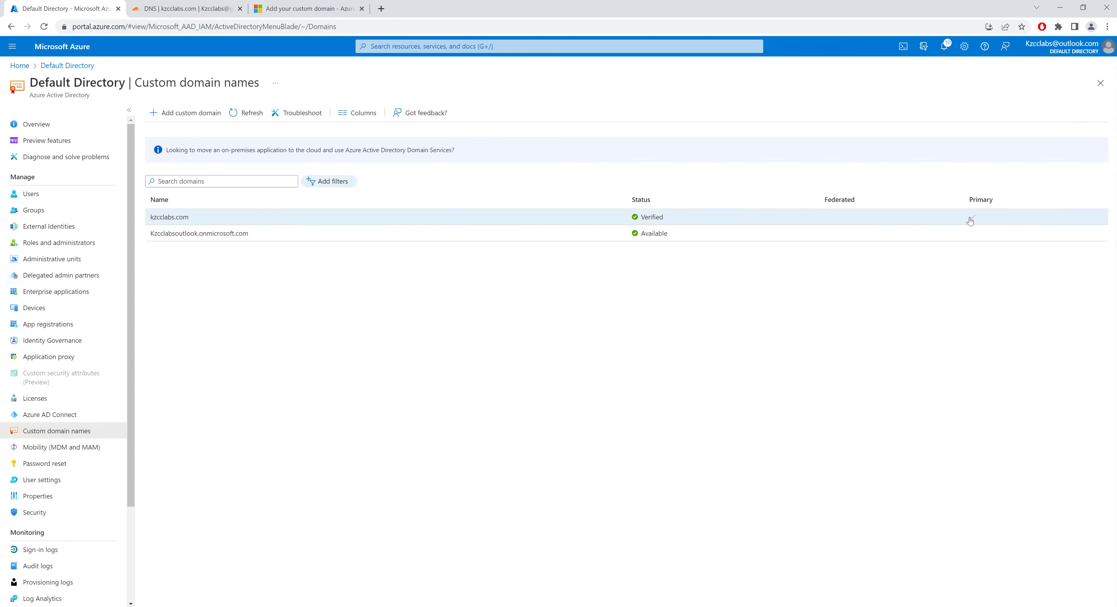
# Start creating a new internal user in the directory with kzcclabs.com as the user name's domain
pyautogui.click(31, 193)
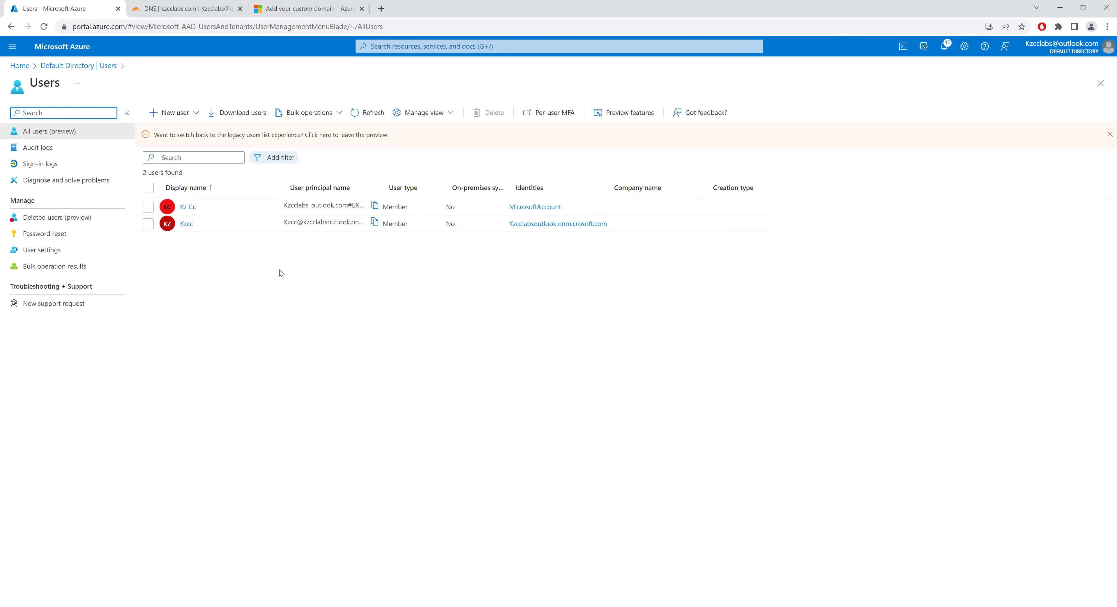
pyautogui.click(173, 113)
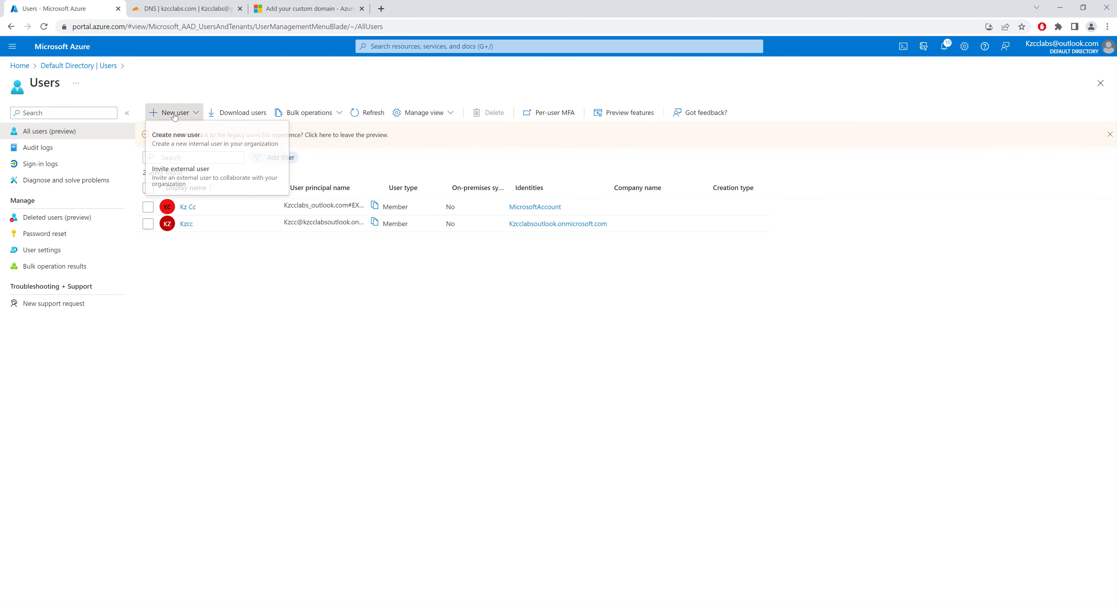
pyautogui.click(199, 147)
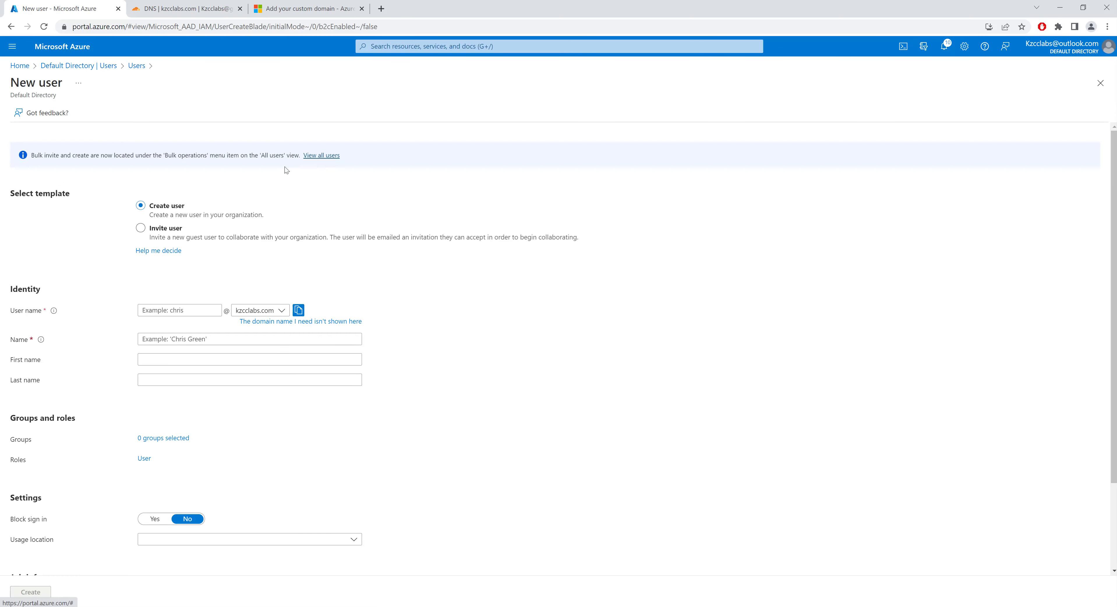
pyautogui.click(268, 314)
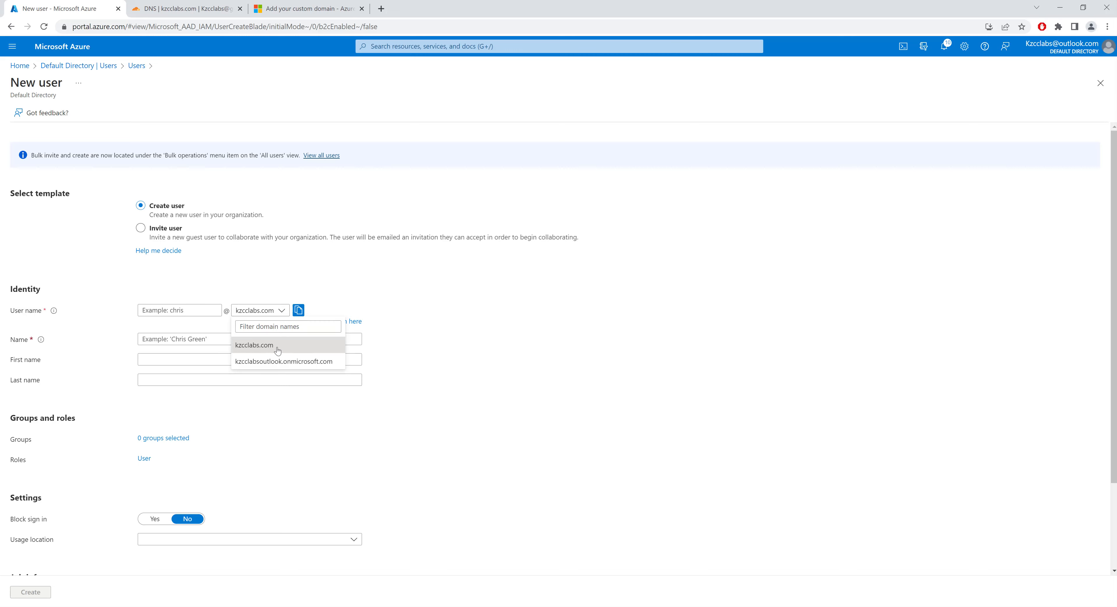
pyautogui.click(277, 351)
# Fill in the new user's user name, display name, first name and last name
pyautogui.click(197, 312)
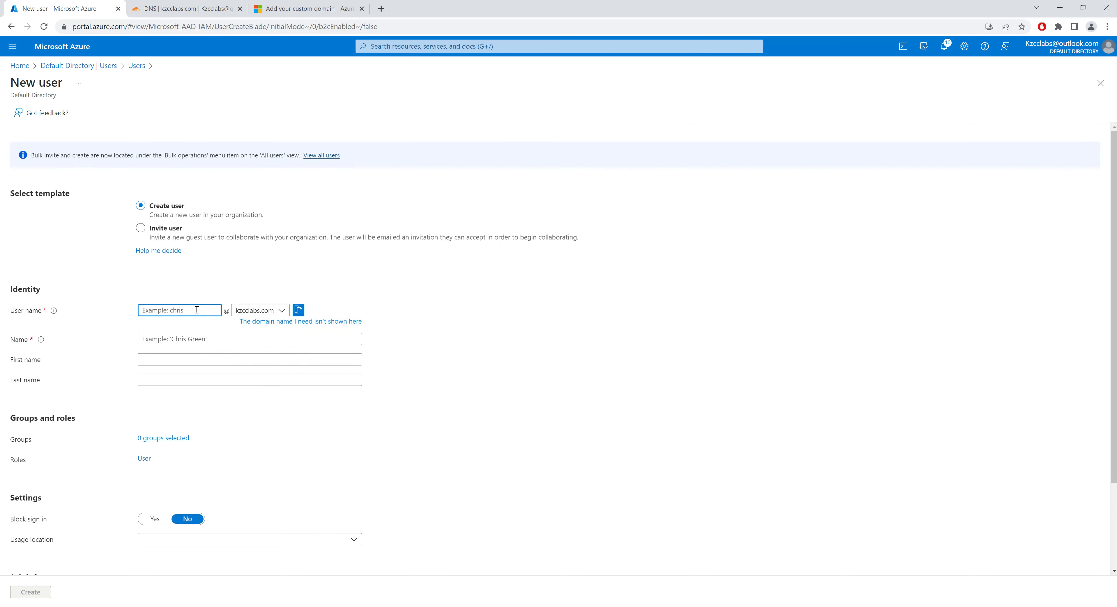
pyautogui.write('Chris')
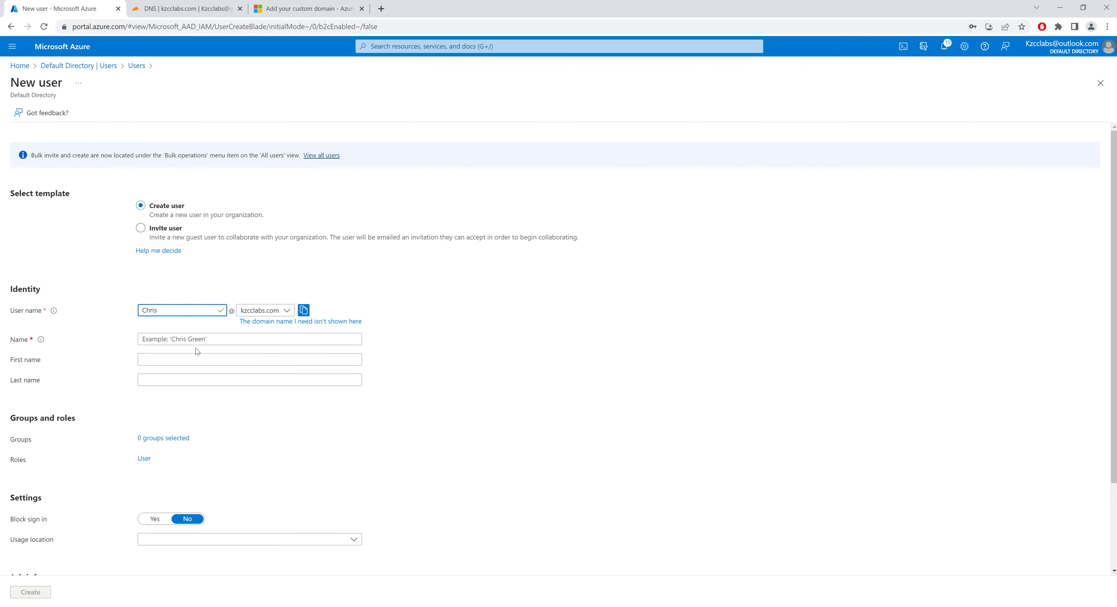
pyautogui.click(206, 342)
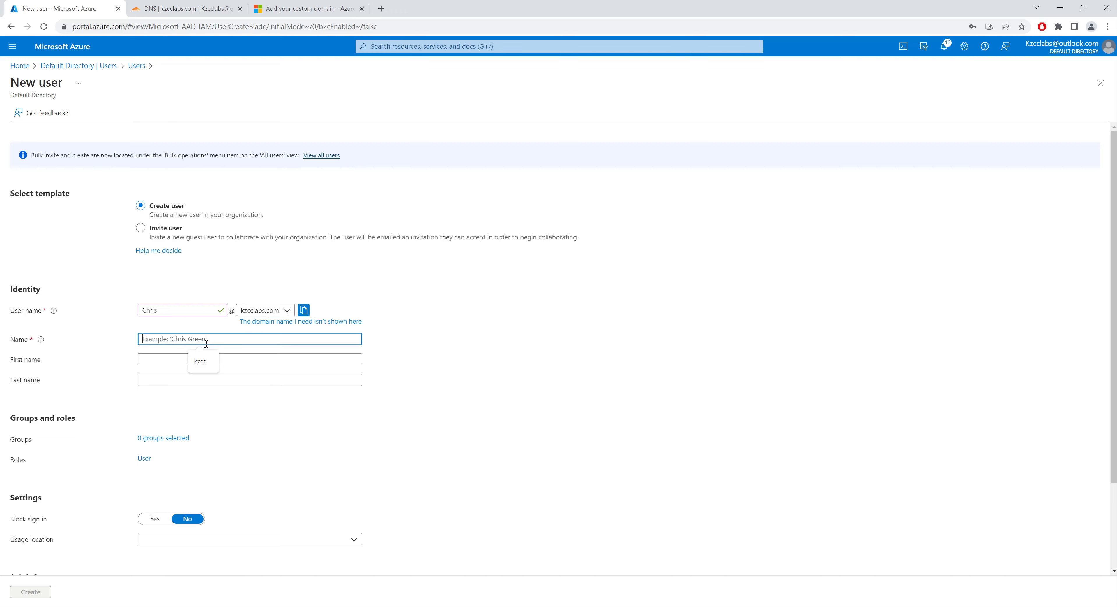
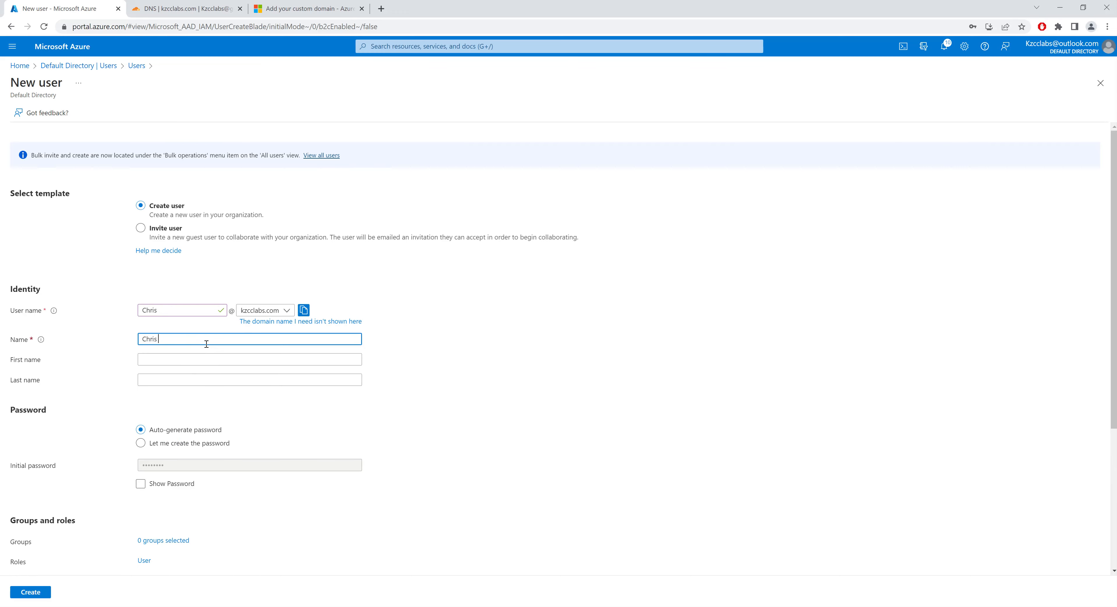
pyautogui.click(168, 362)
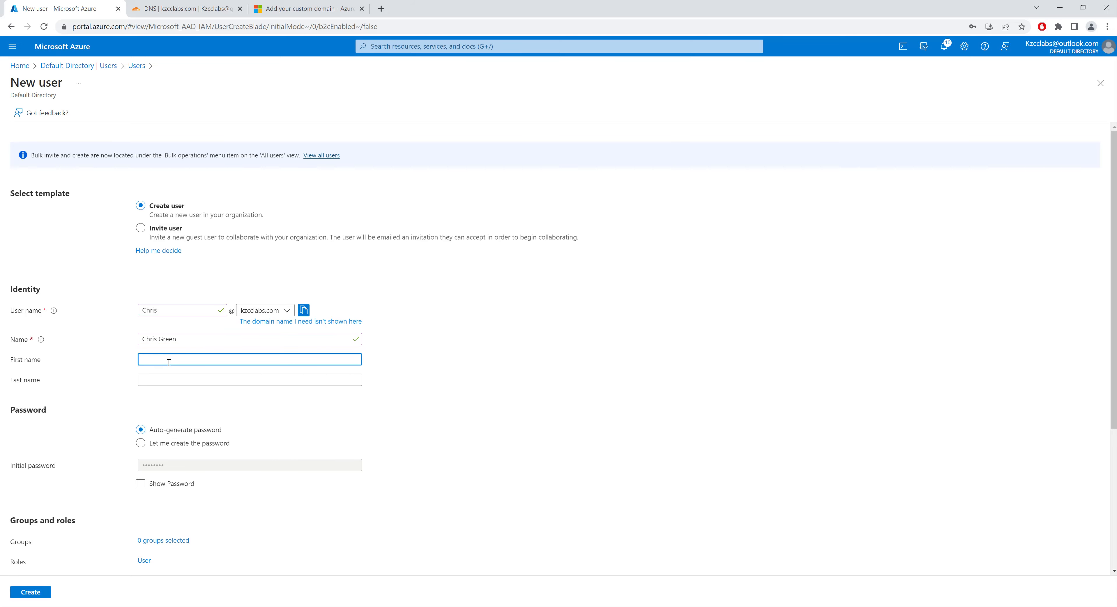
pyautogui.press('Tab')
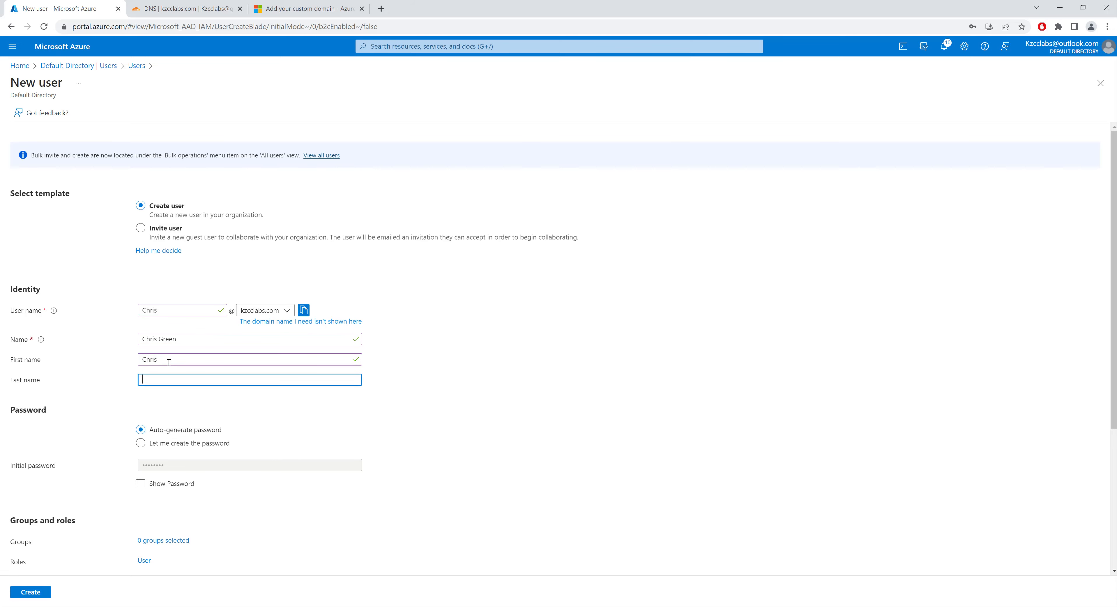
# Choose to create the password manually and enter the new user's initial password
pyautogui.scroll(-1, 359, 429)
pyautogui.click(140, 392)
pyautogui.click(196, 415)
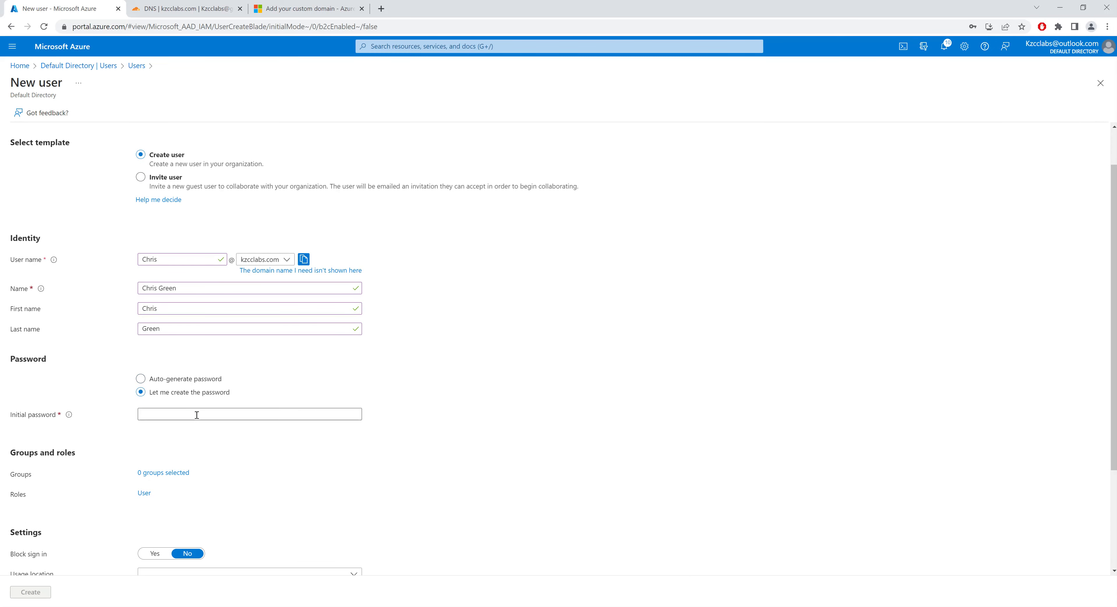
pyautogui.click(196, 415)
pyautogui.write('••••••')
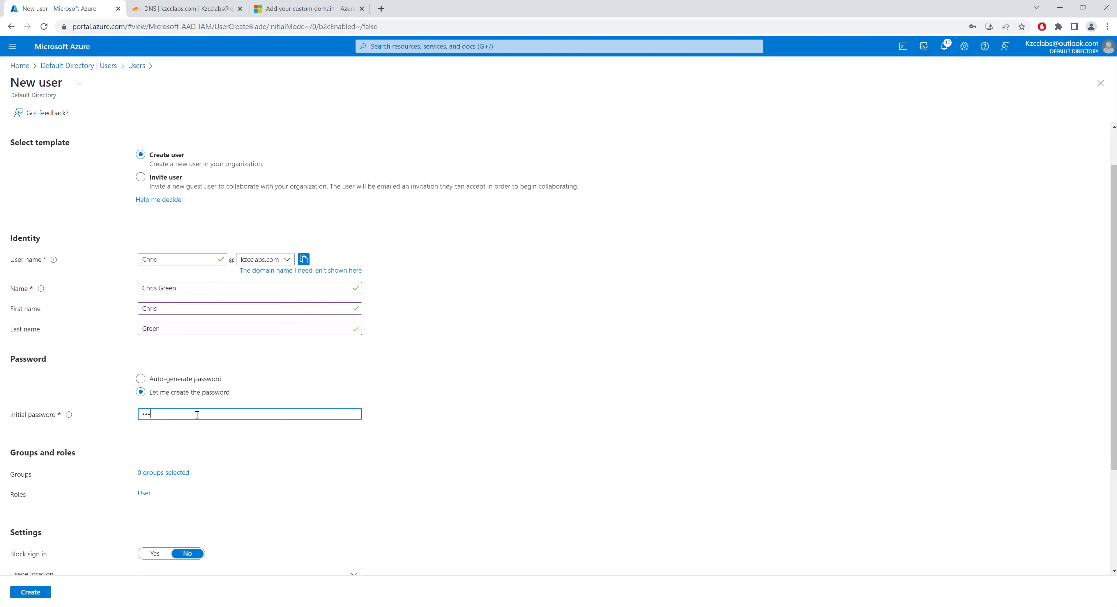
pyautogui.write('•••')
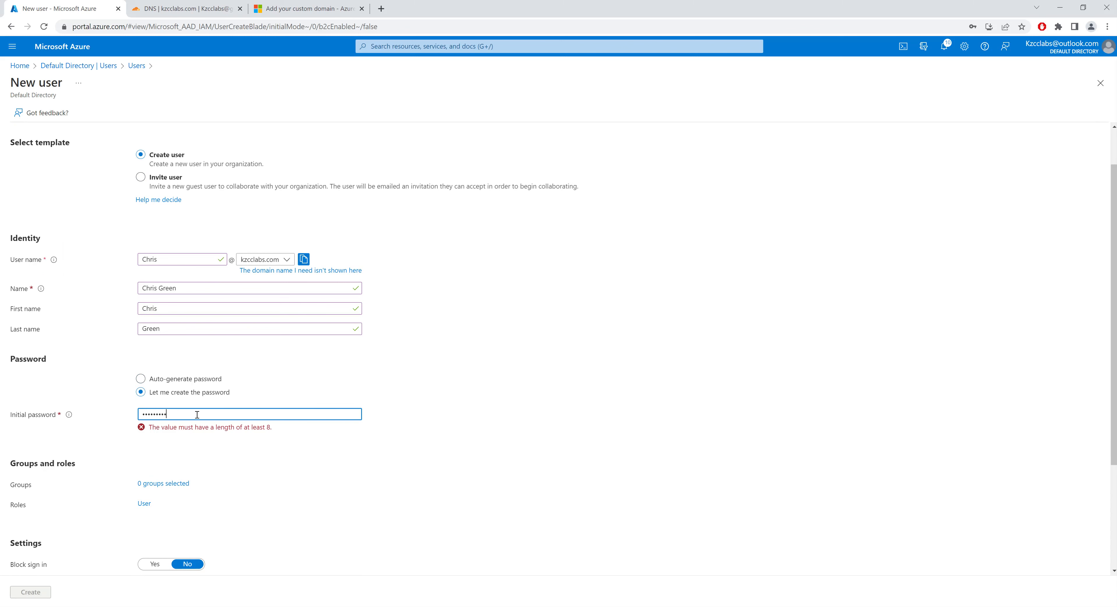
# Submit the new user form with the remaining group, role, settings and job fields unchanged, and dismiss the resulting notification
pyautogui.scroll(-1, 334, 403)
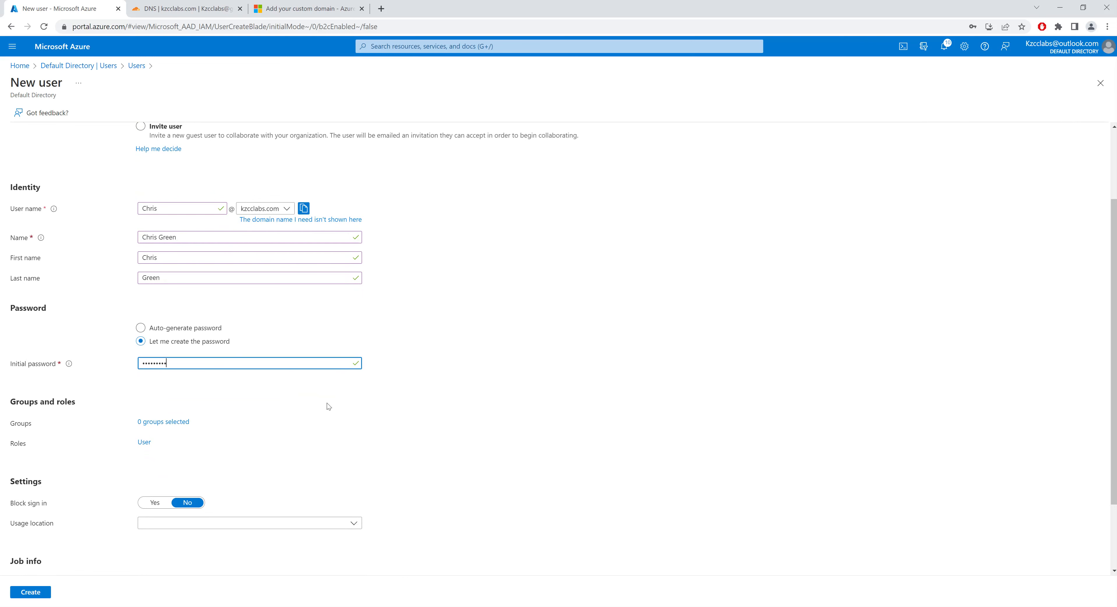
pyautogui.scroll(-2, 366, 419)
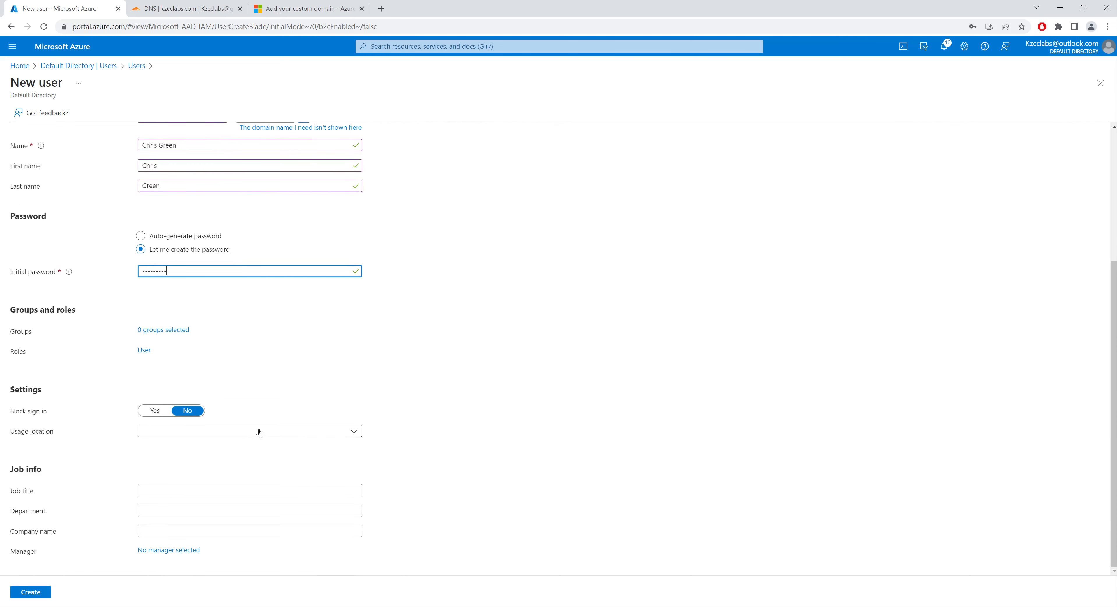
pyautogui.click(30, 593)
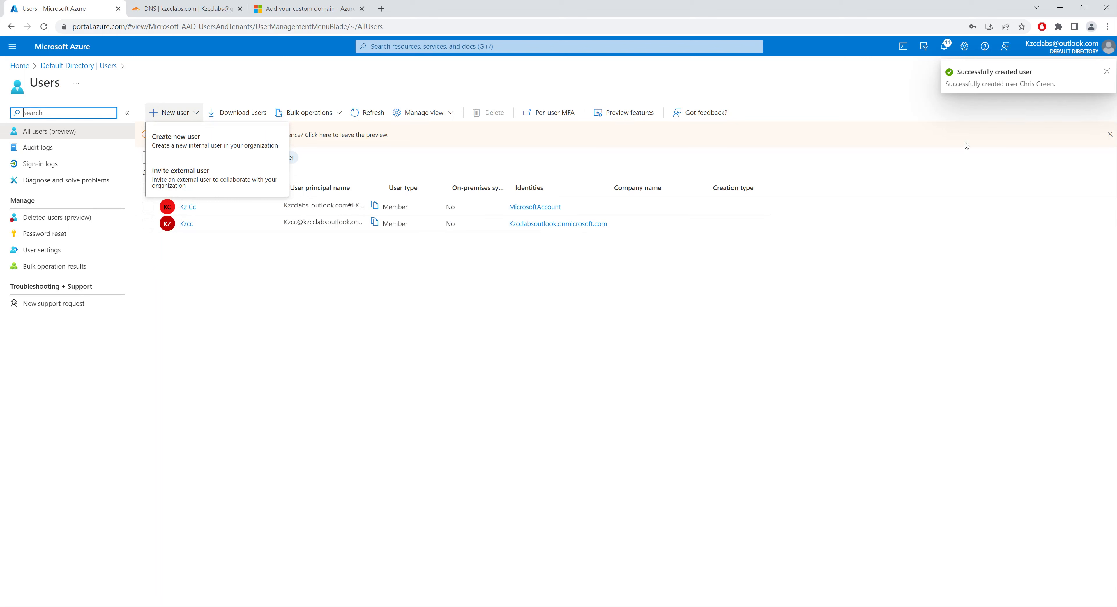
pyautogui.click(1107, 72)
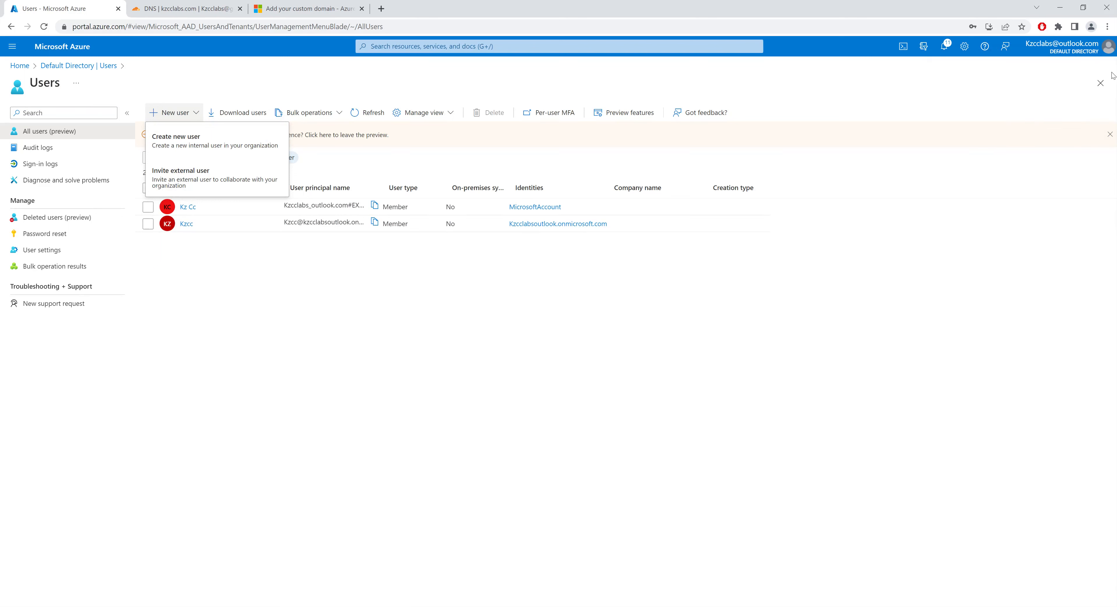
# Refresh the directory's list of all users to check for the newly created account
pyautogui.click(369, 116)
pyautogui.click(369, 115)
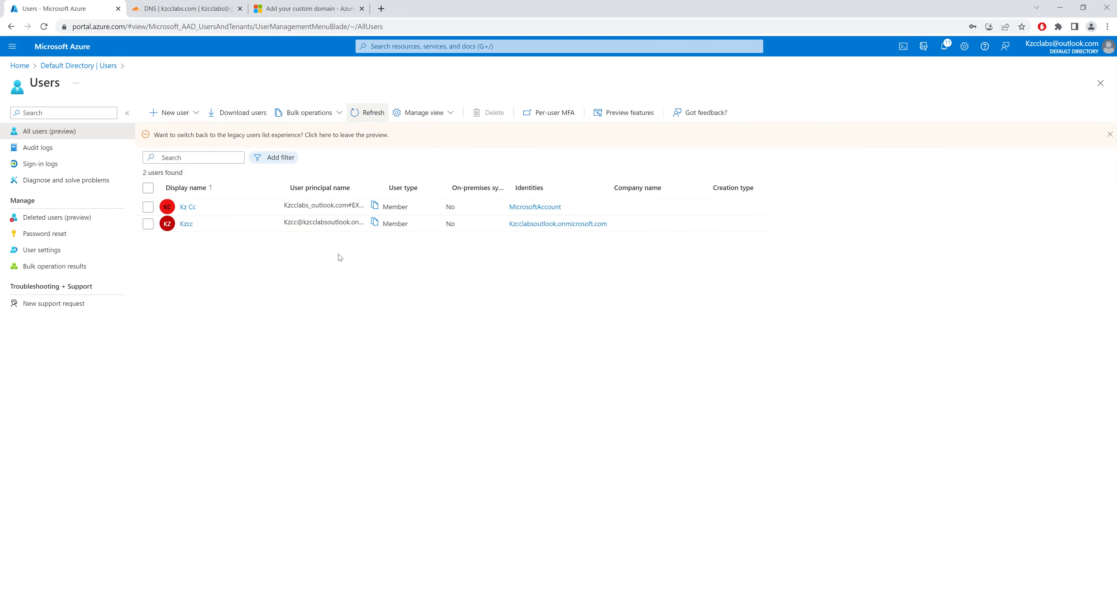
pyautogui.click(371, 113)
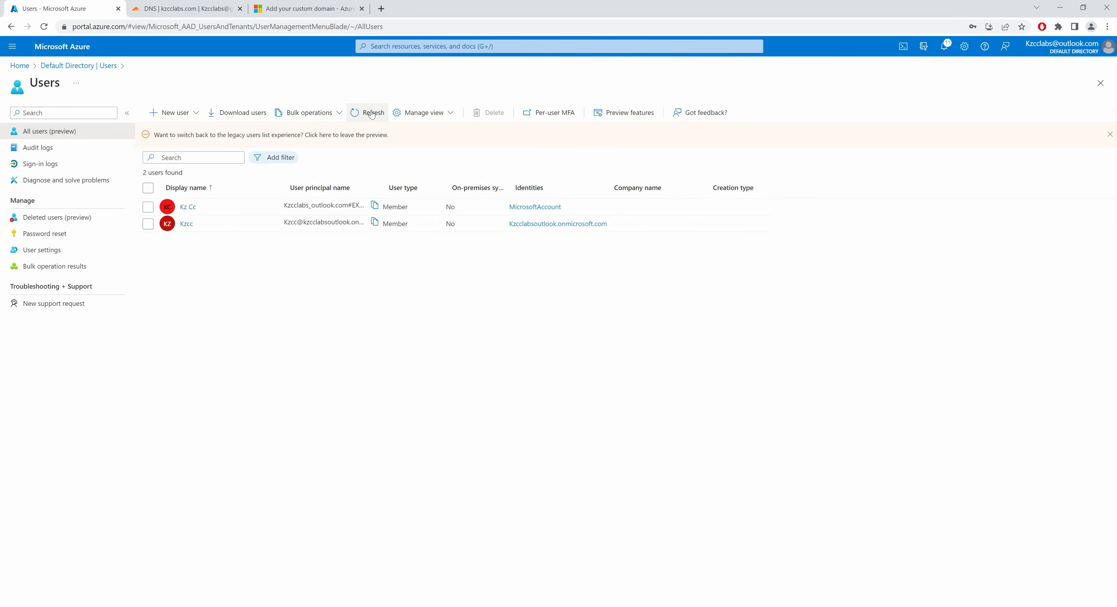